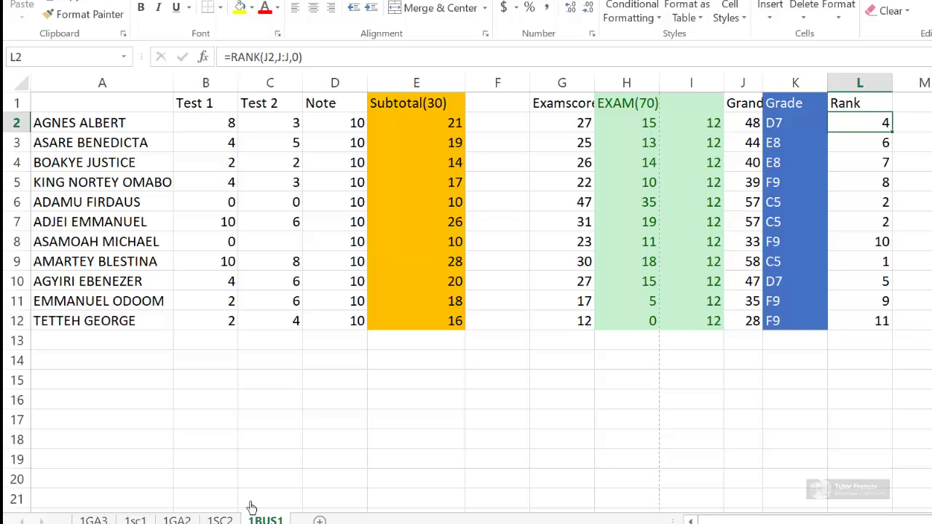
- Look over the 1GA3 and 1BUS1 sheets, return to 1GA3, and open the File Info page
click(95, 520)
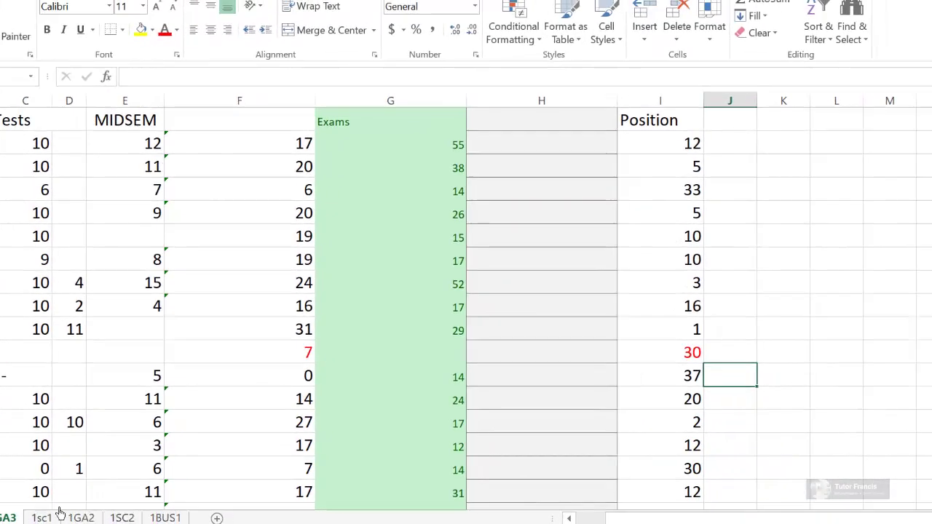
click(166, 518)
click(7, 517)
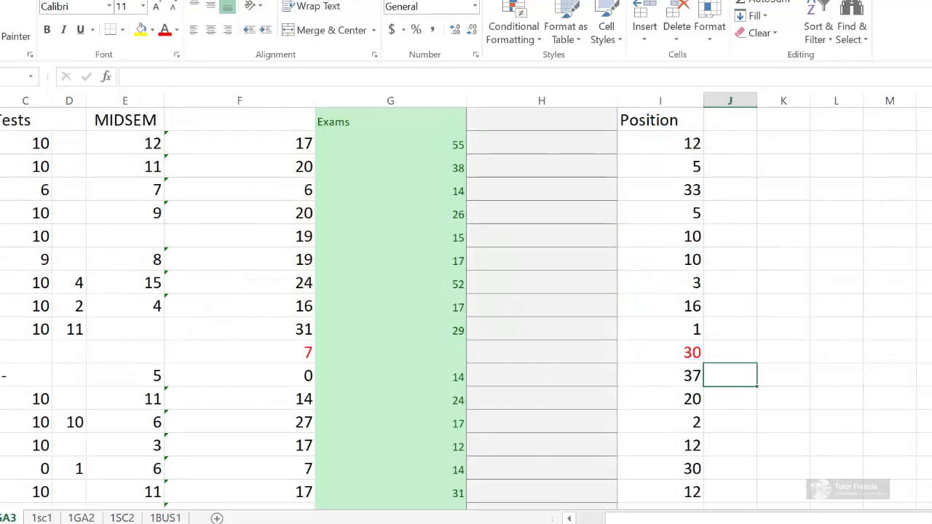
key(alt+f)
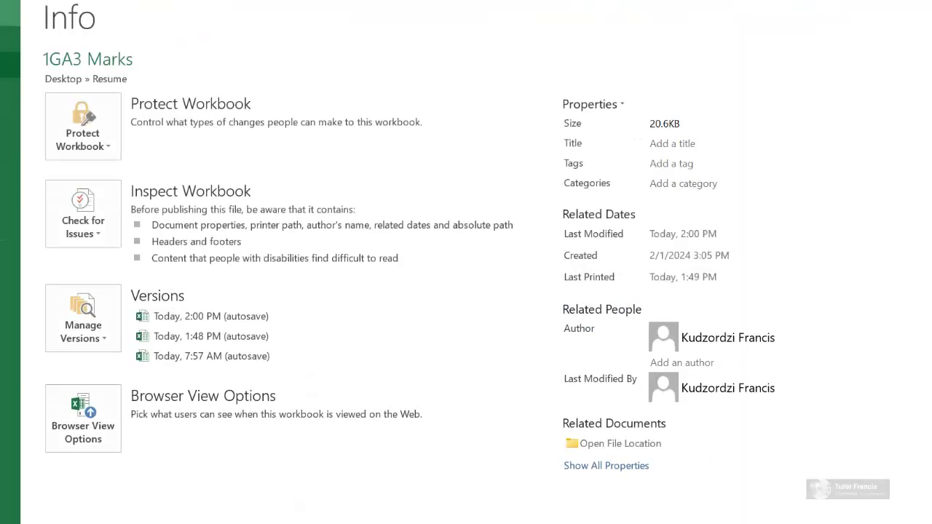
- Go to the Print preview and page forward to page 5 of 6
key(Down)
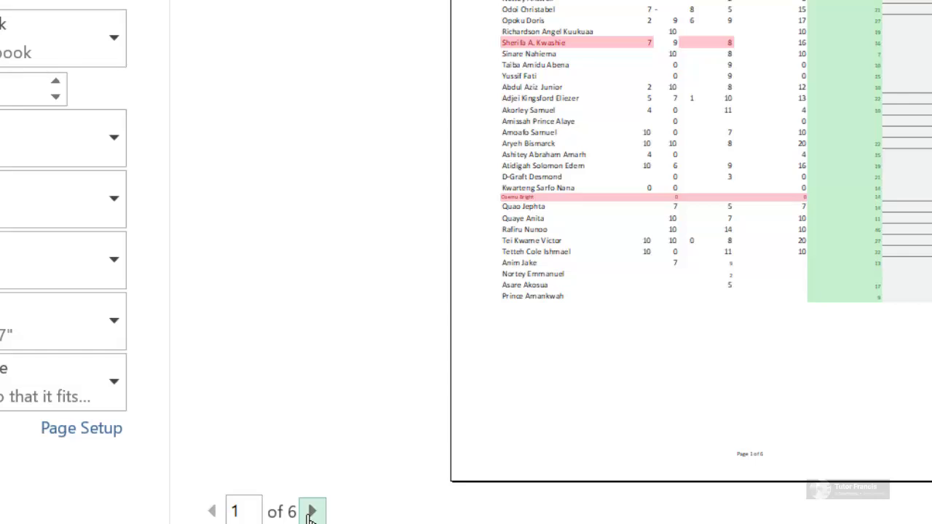
click(311, 514)
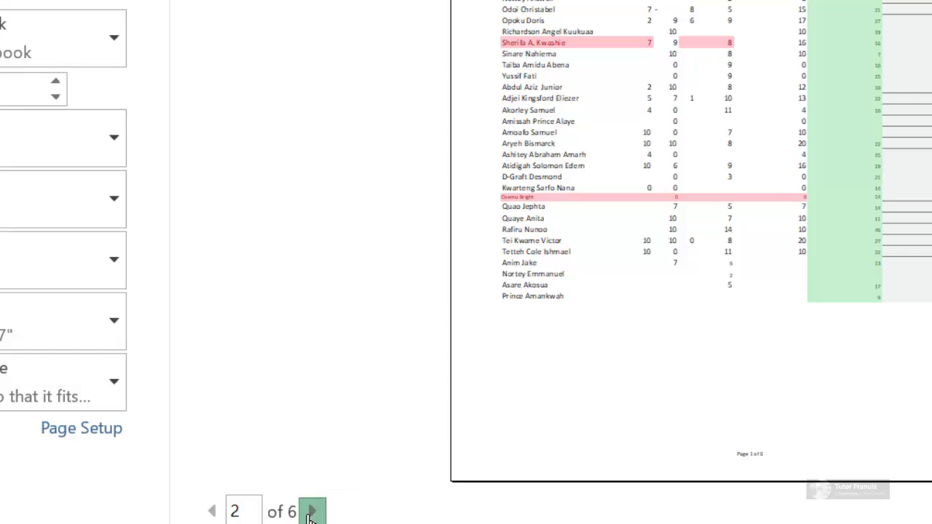
click(311, 514)
click(311, 514)
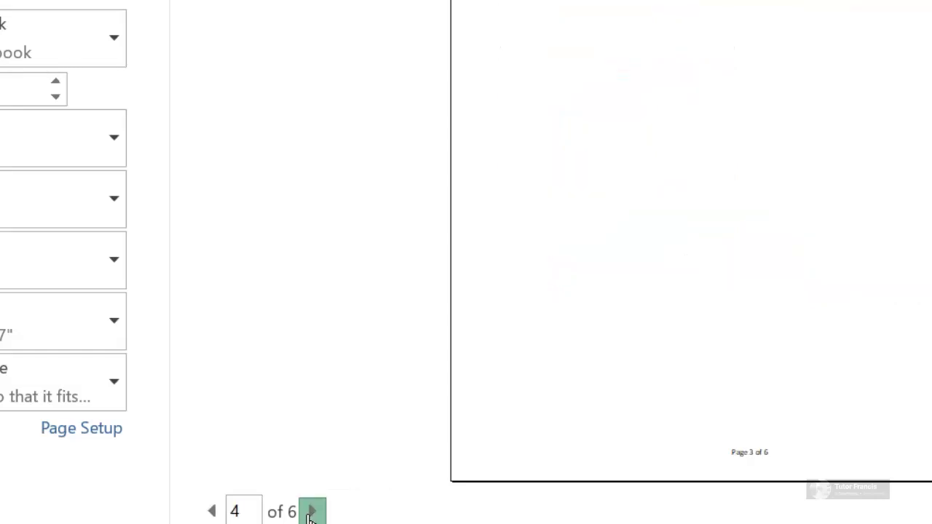
click(310, 513)
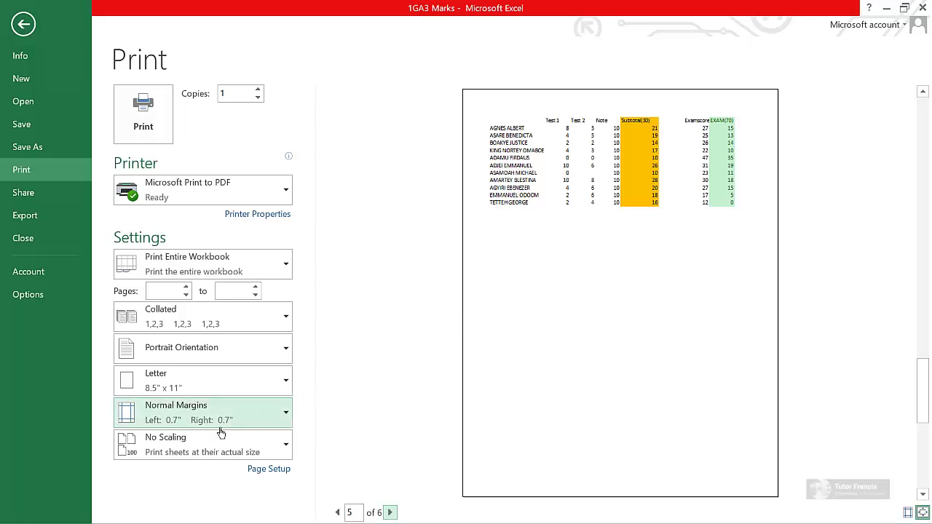
- Open the print scaling choices for Fit Sheet on One Page, then close the list
click(287, 450)
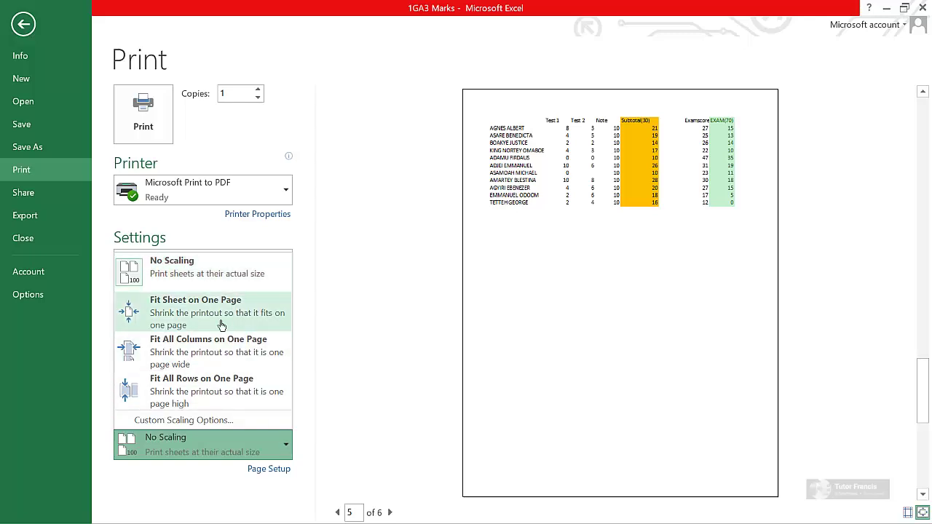
key(Escape)
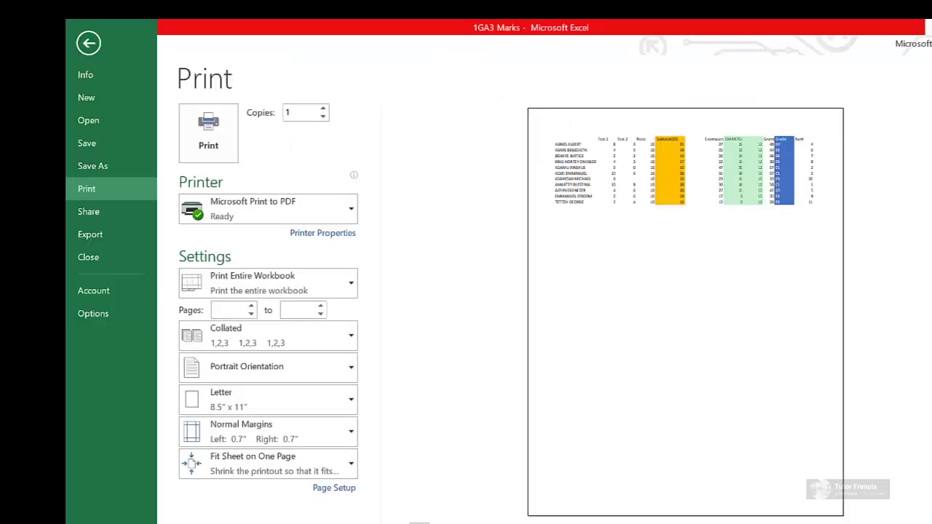
- Add the preset 'Page 1 of ?' header through Page Setup's Header/Footer settings
click(335, 488)
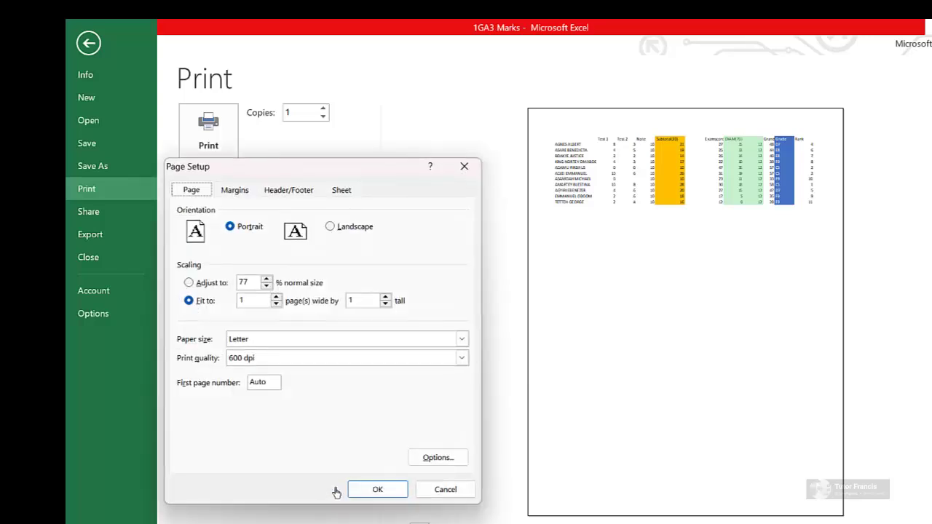
click(295, 193)
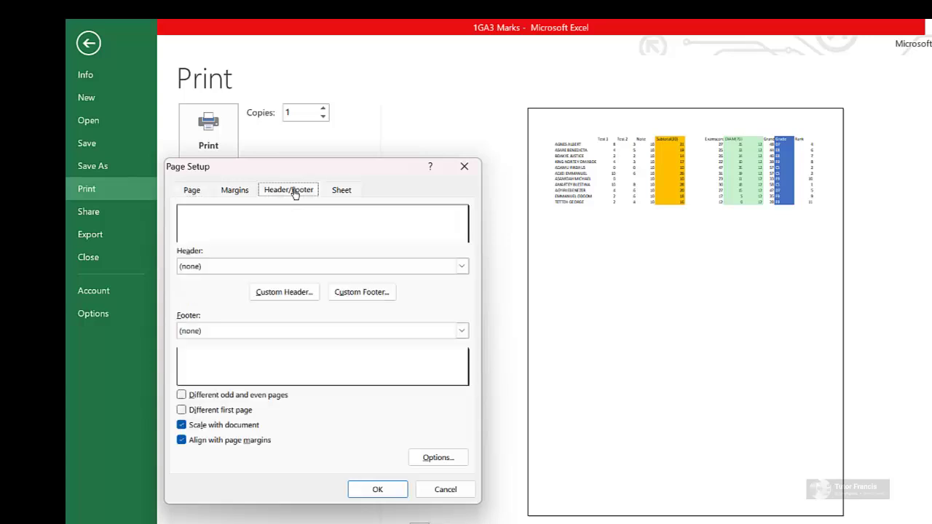
click(461, 269)
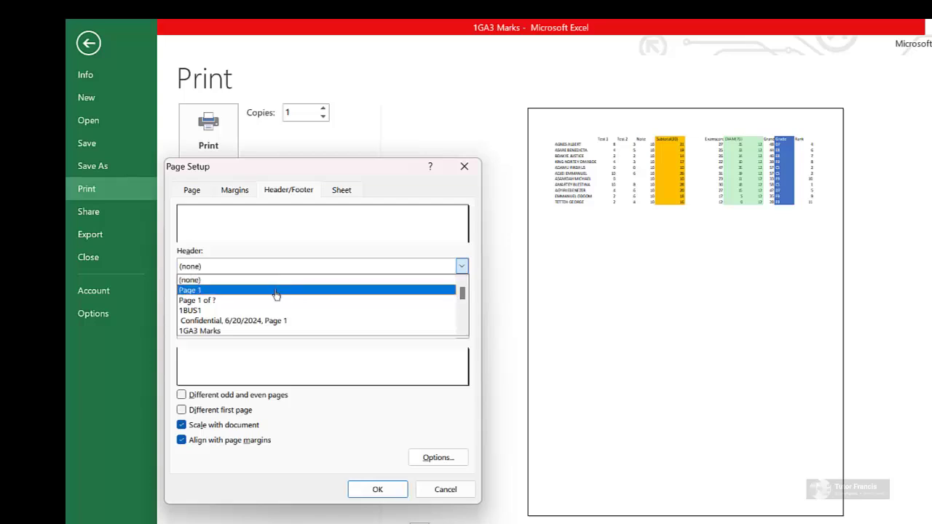
click(240, 300)
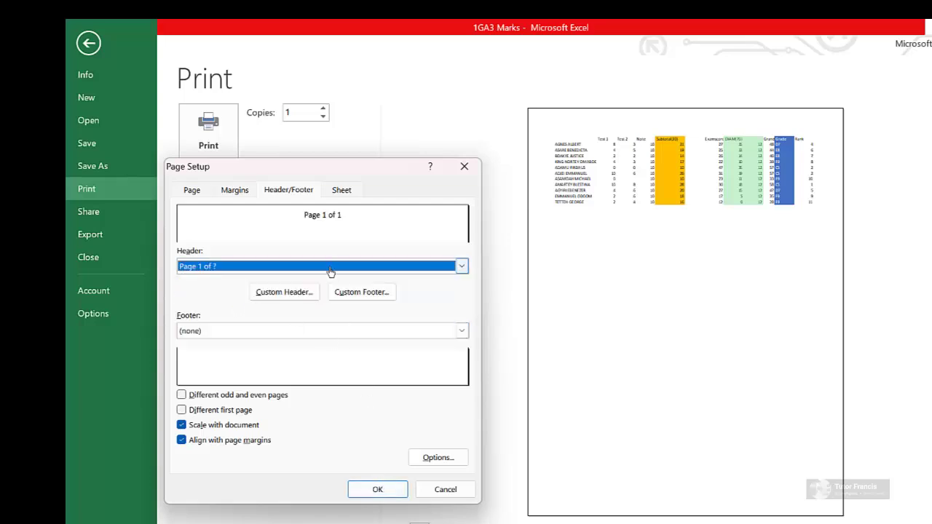
click(377, 489)
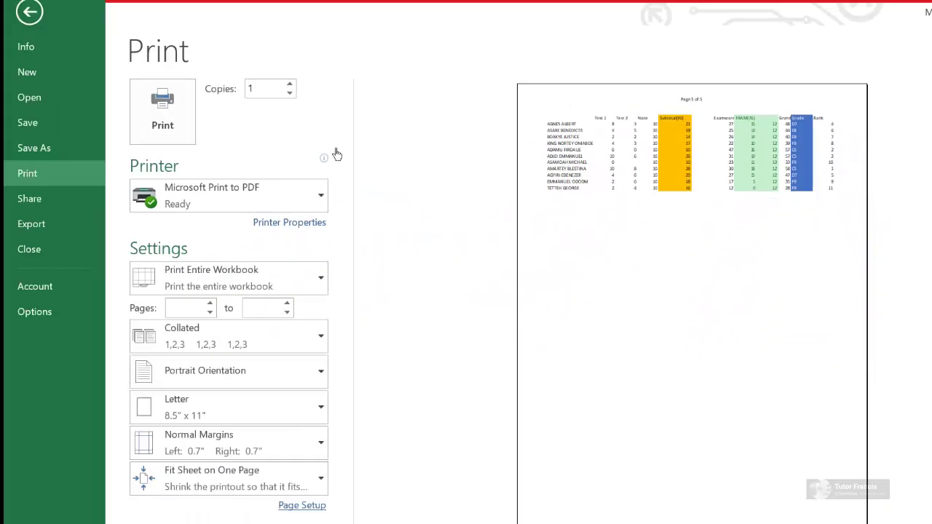
- Print the workbook to a PDF saved as 'All pages' on the Desktop
click(175, 110)
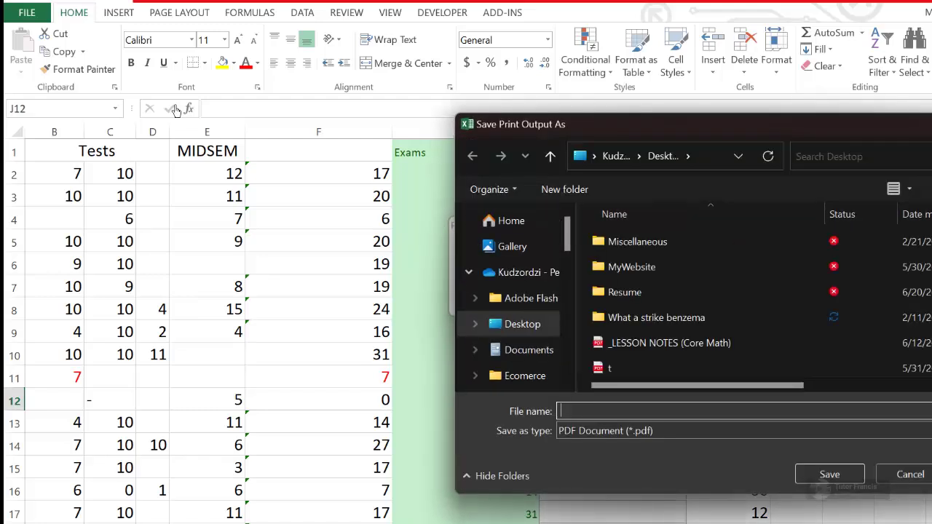
text(All pages)
click(823, 475)
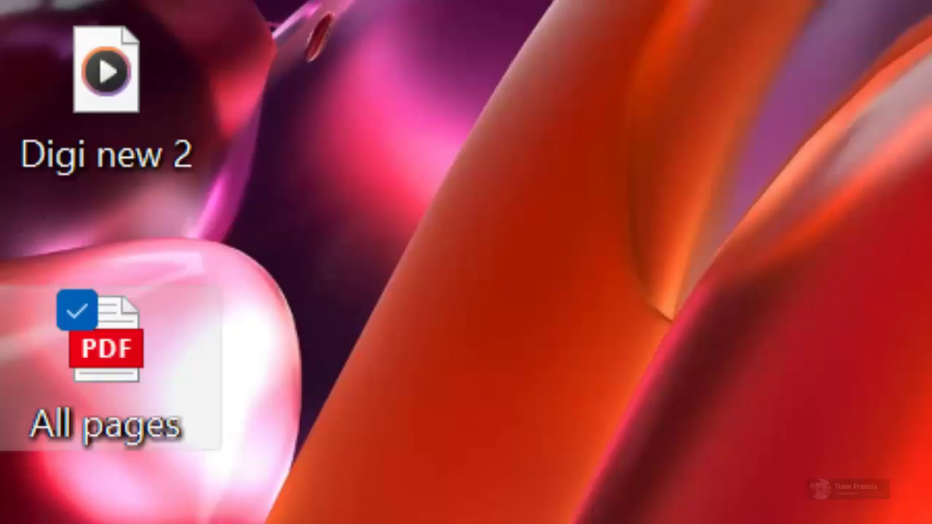
- Open the 'All pages' PDF from the desktop with Microsoft Edge
click(370, 383)
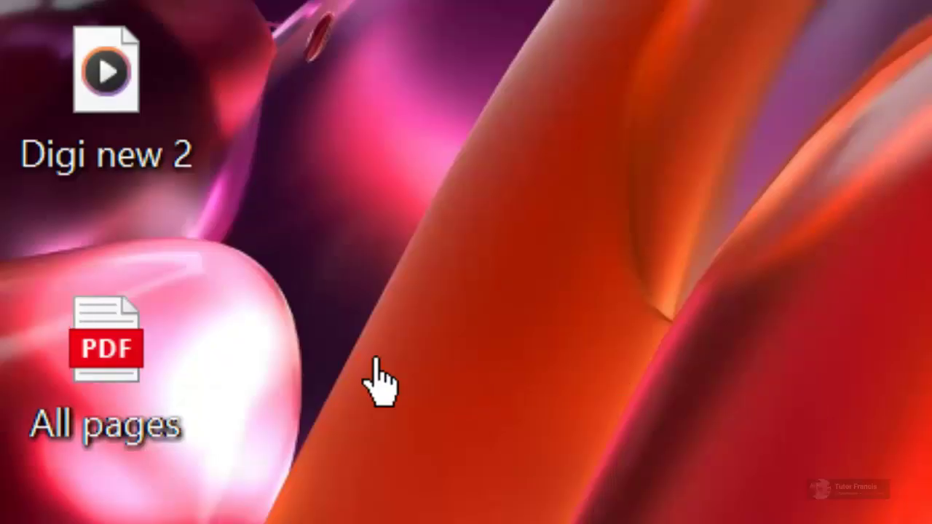
click(98, 368)
right_click(102, 386)
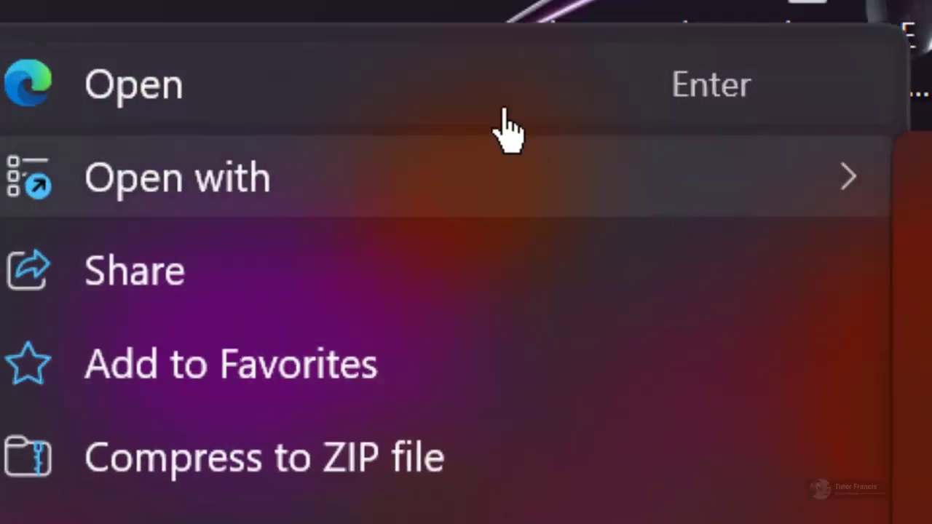
click(611, 213)
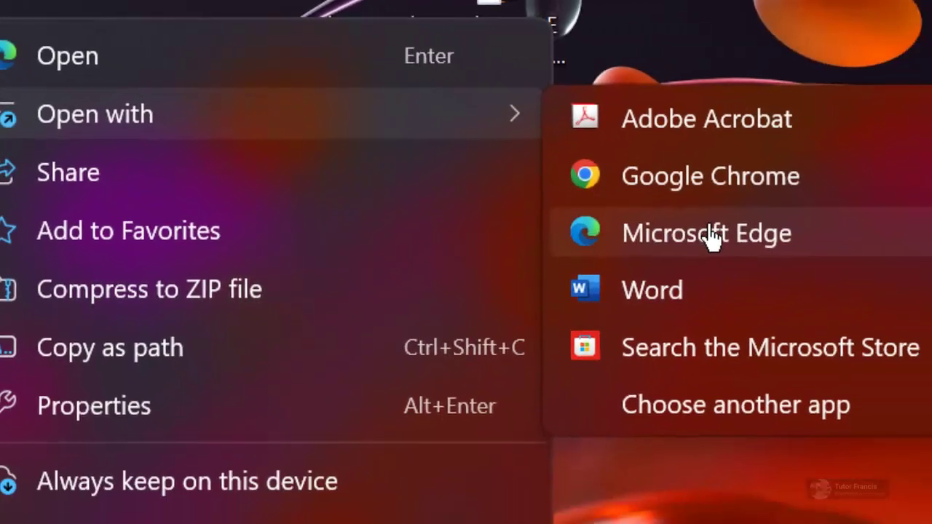
click(926, 301)
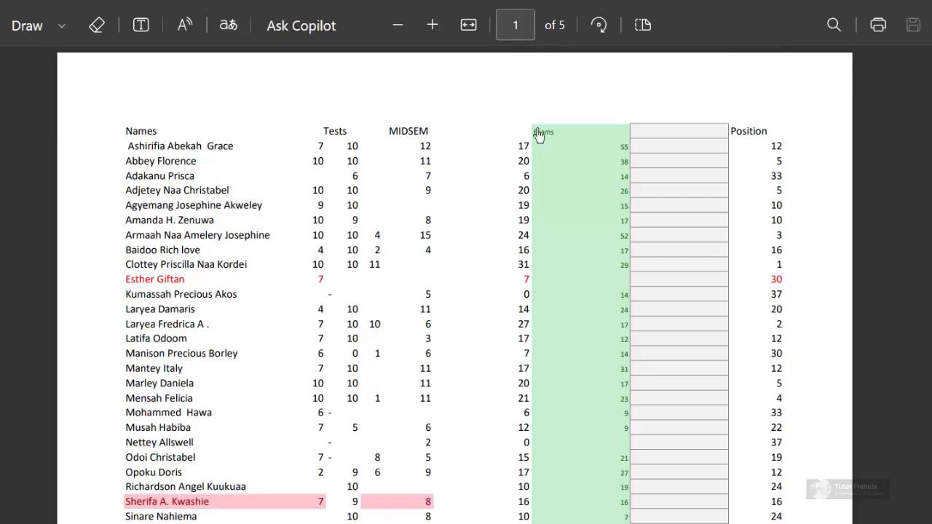
- Scroll through the PDF, then choose Print from the page's shortcut menu
scroll(538, 135, down, 10)
scroll(538, 136, down, 15)
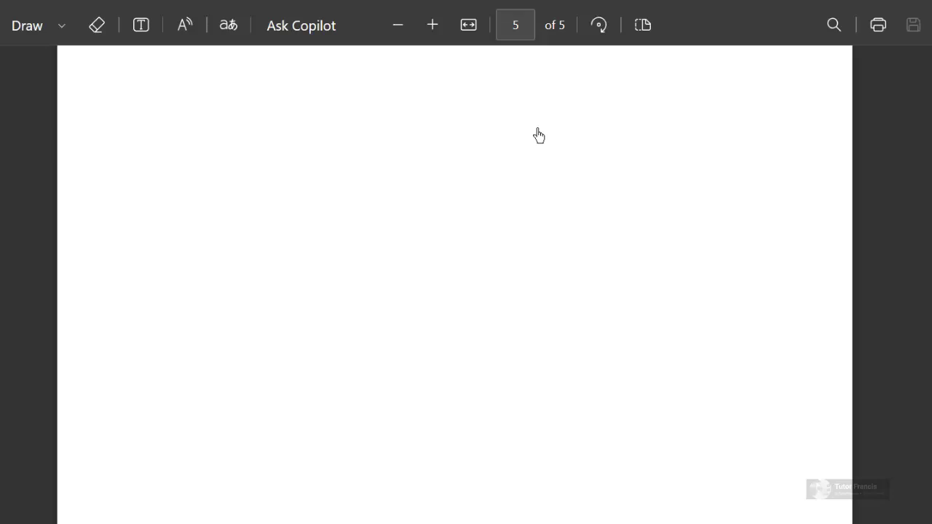
scroll(539, 135, up, 2)
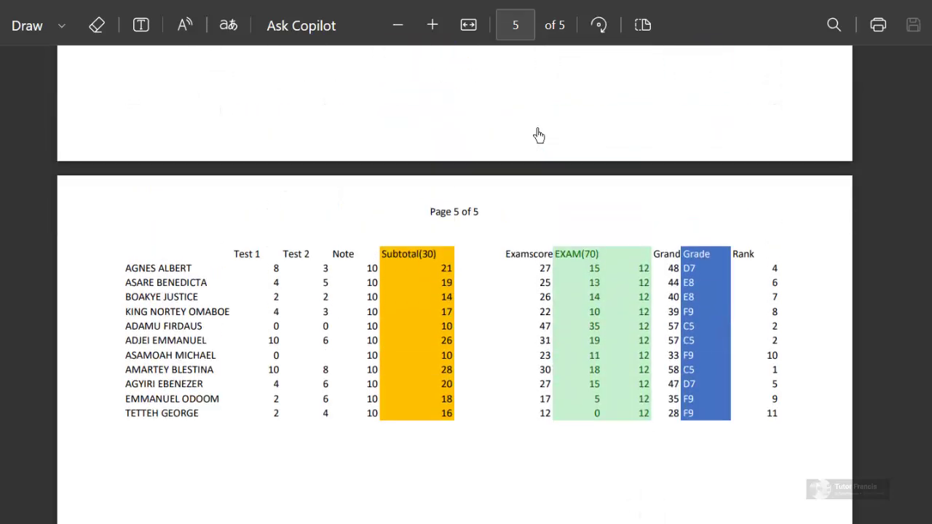
scroll(539, 135, up, 20)
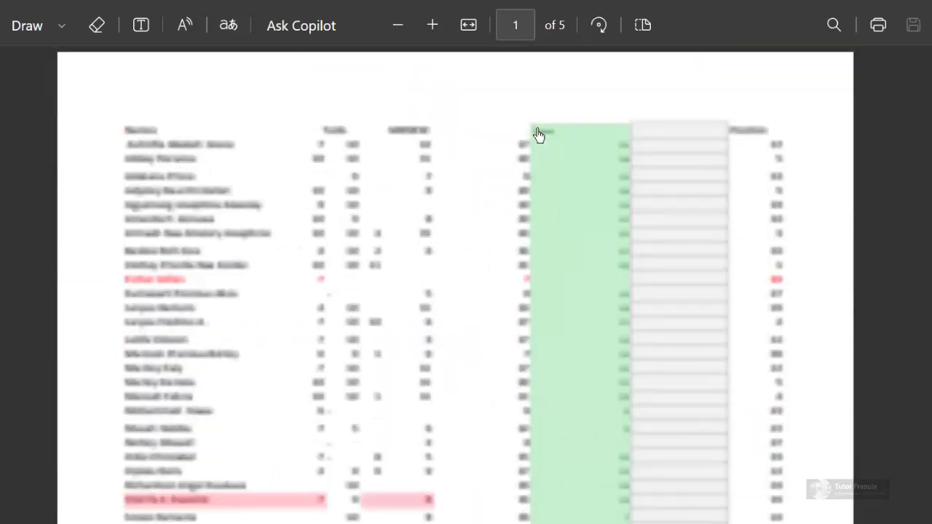
scroll(539, 135, down, 10)
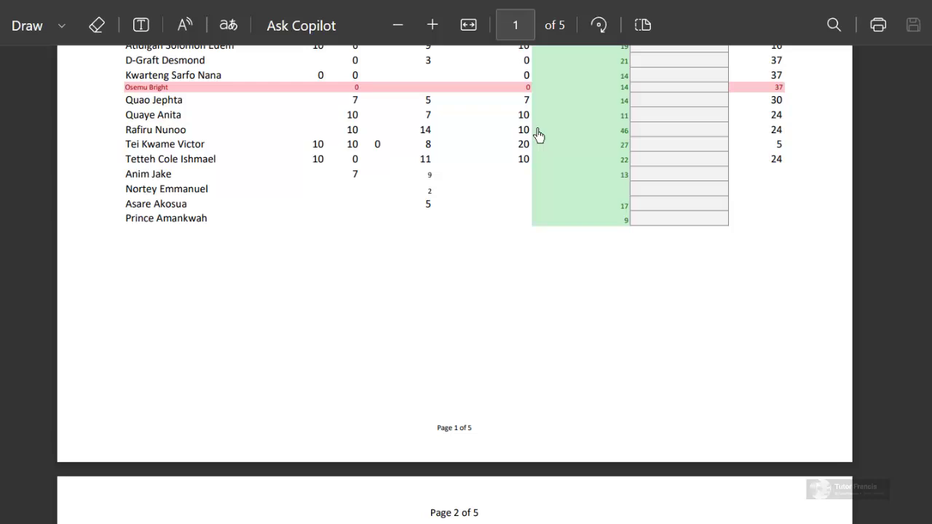
right_click(439, 265)
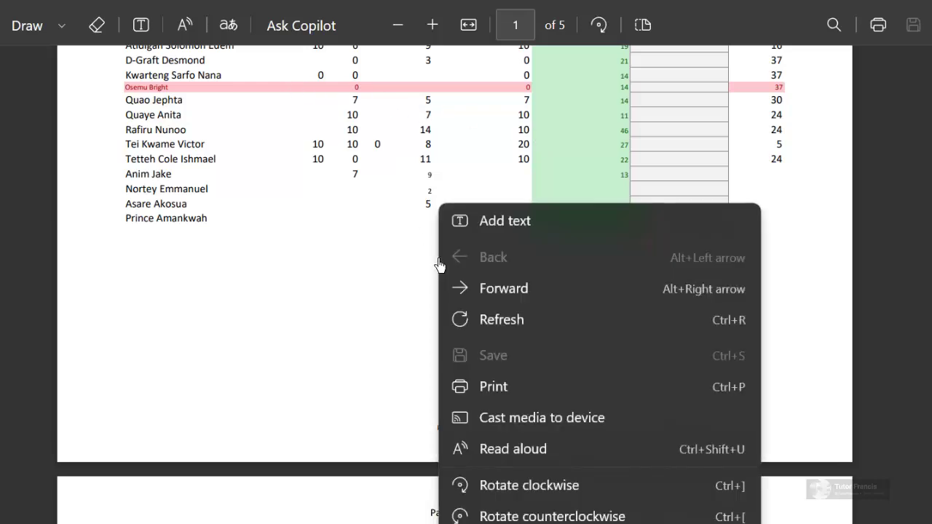
click(500, 387)
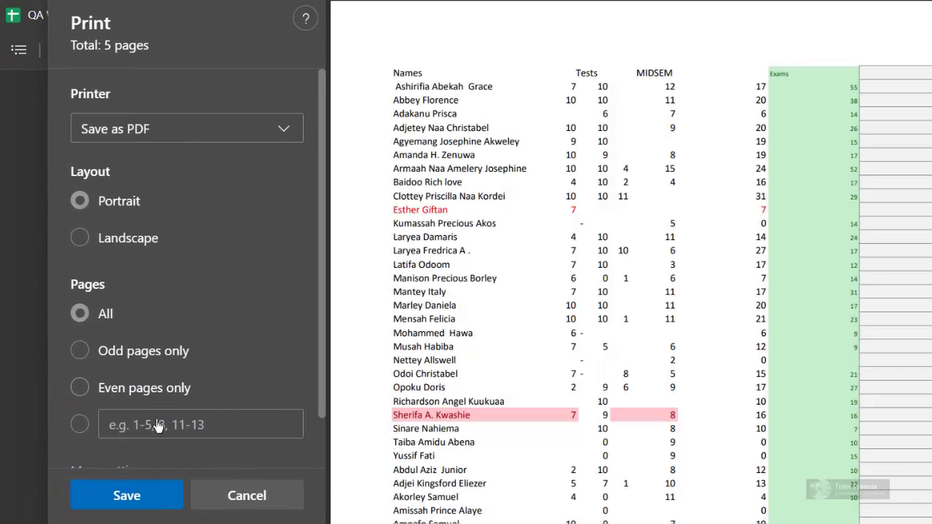
- Save custom pages 1,5 as a new PDF named 'Page 1 and 5 only'
click(80, 429)
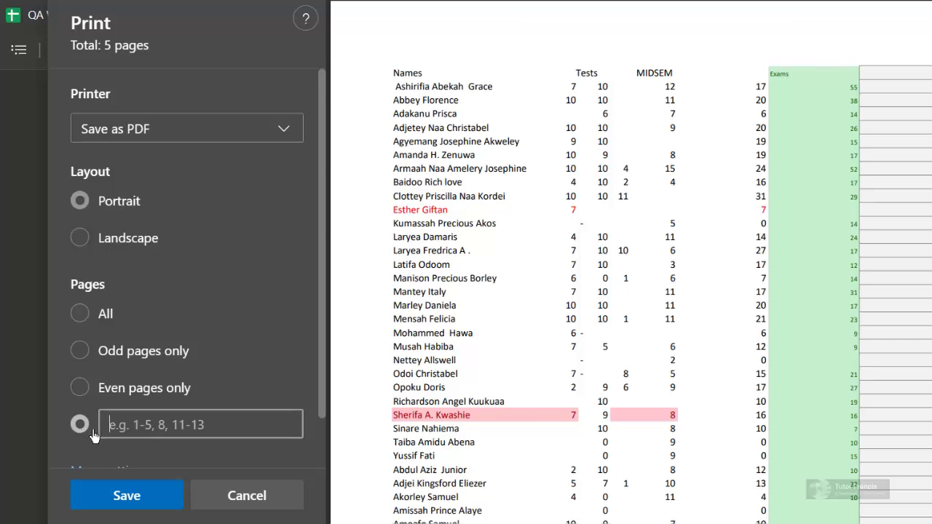
text(1,)
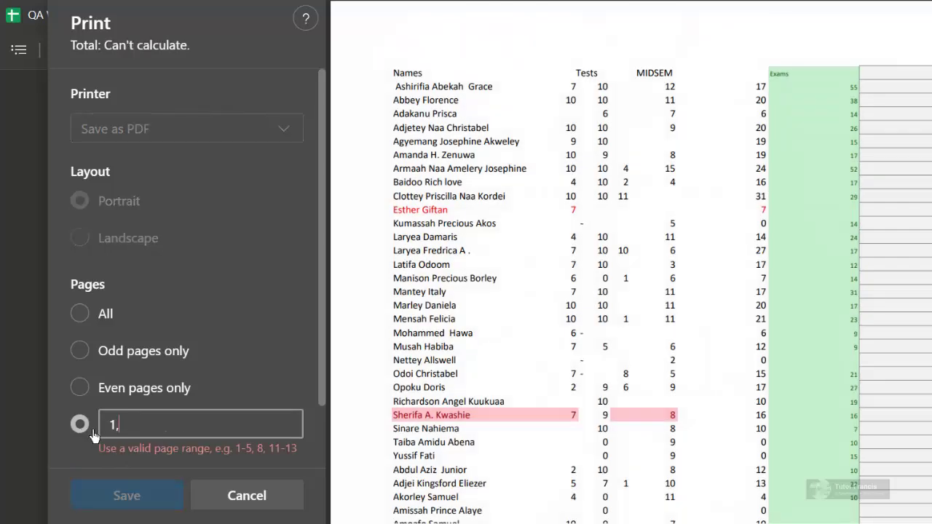
text(5)
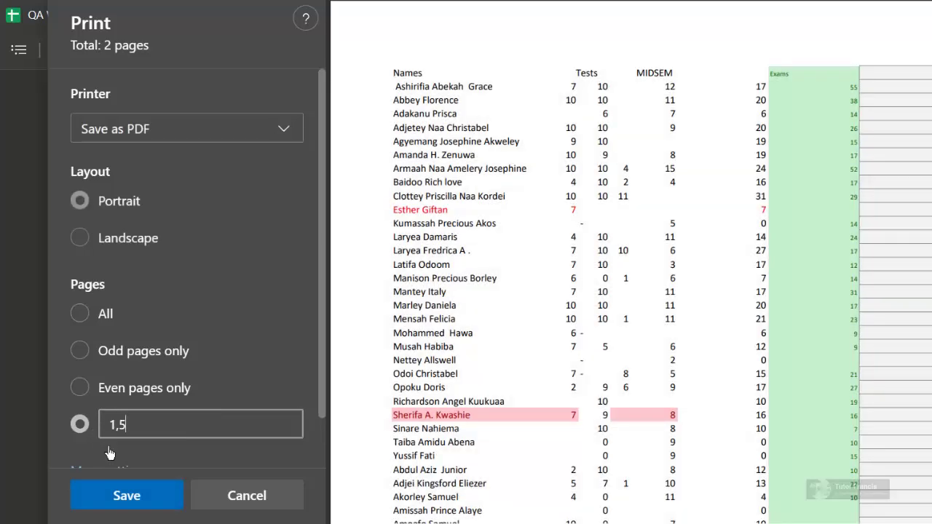
click(123, 502)
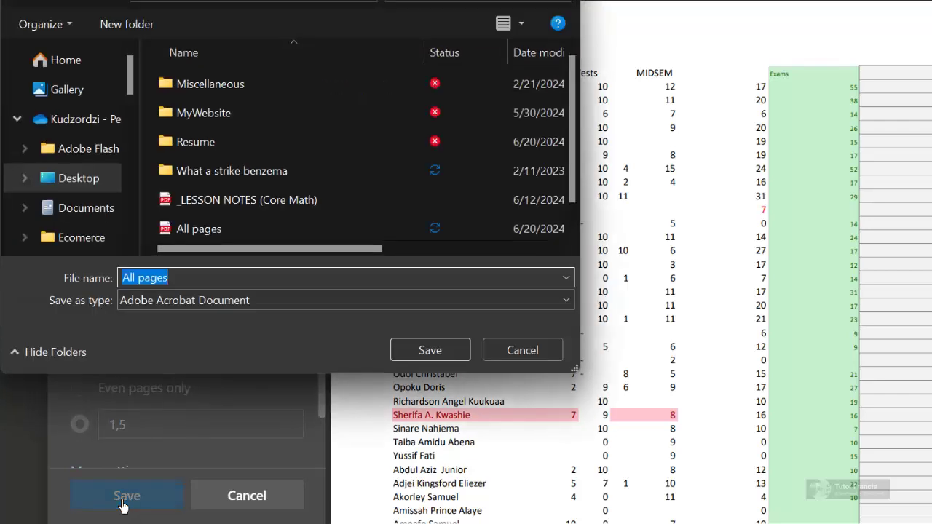
text(Pa)
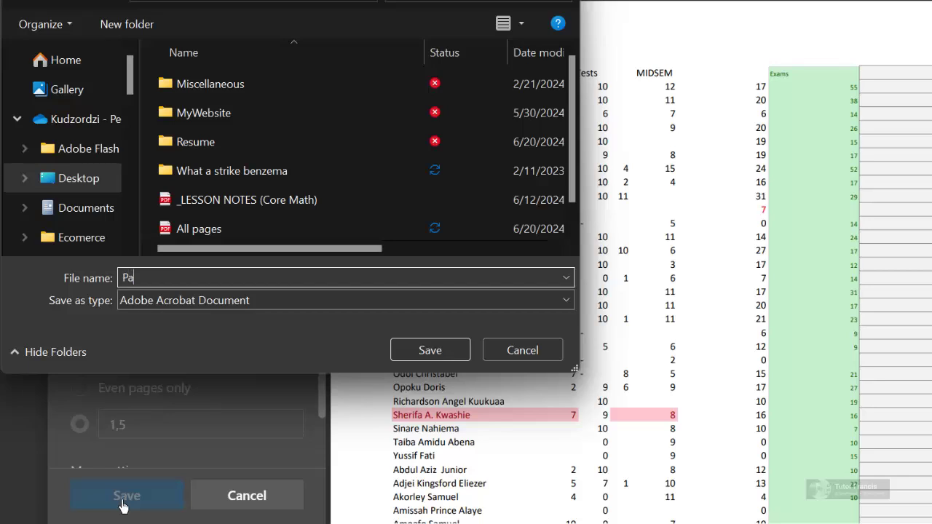
text(ge 1 and 5 only)
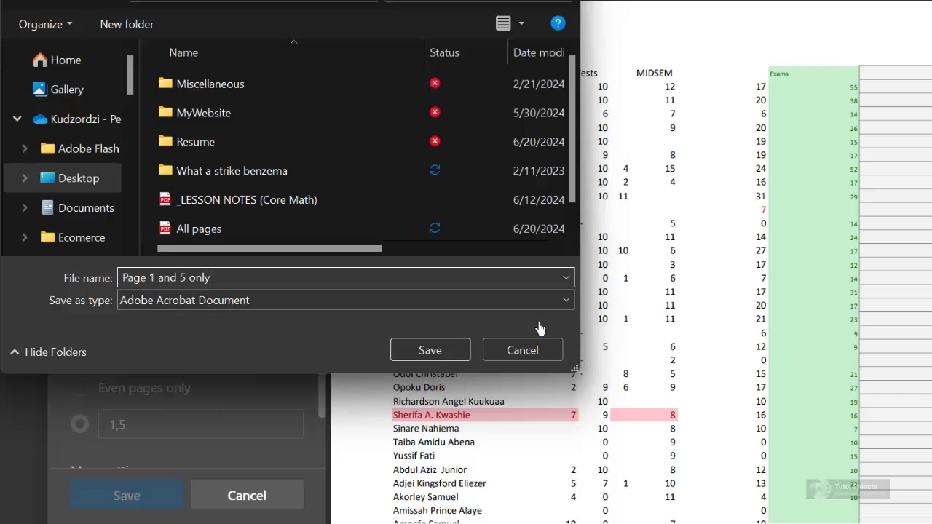
click(428, 355)
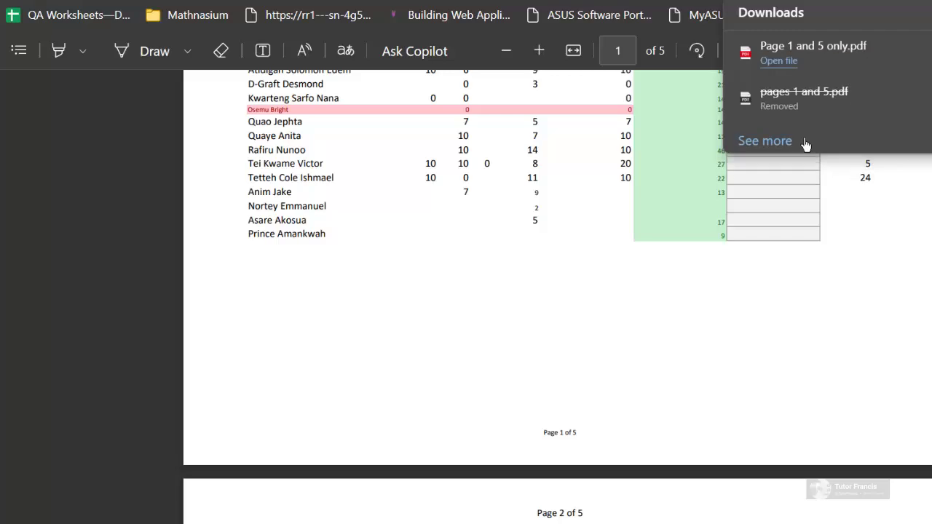
- Open the downloaded 'Page 1 and 5 only' PDF and scroll through its two pages
click(779, 67)
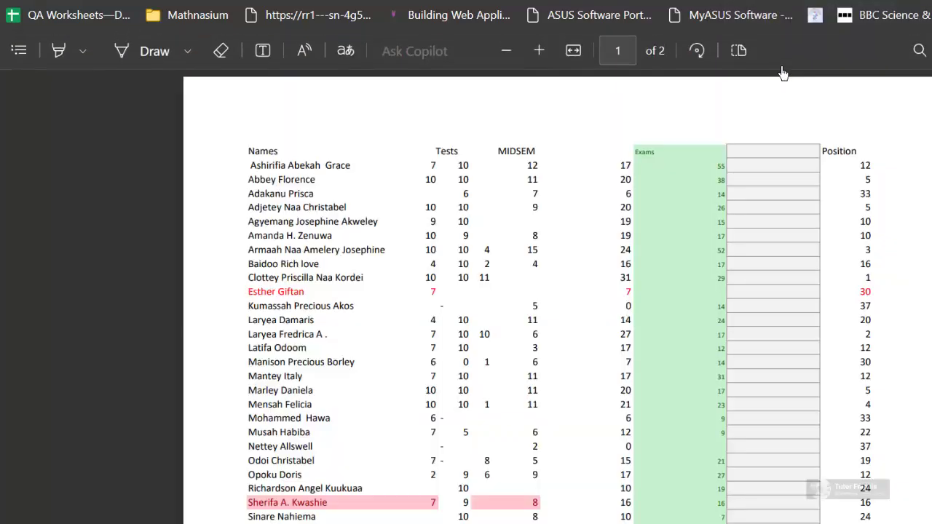
scroll(608, 318, down, 10)
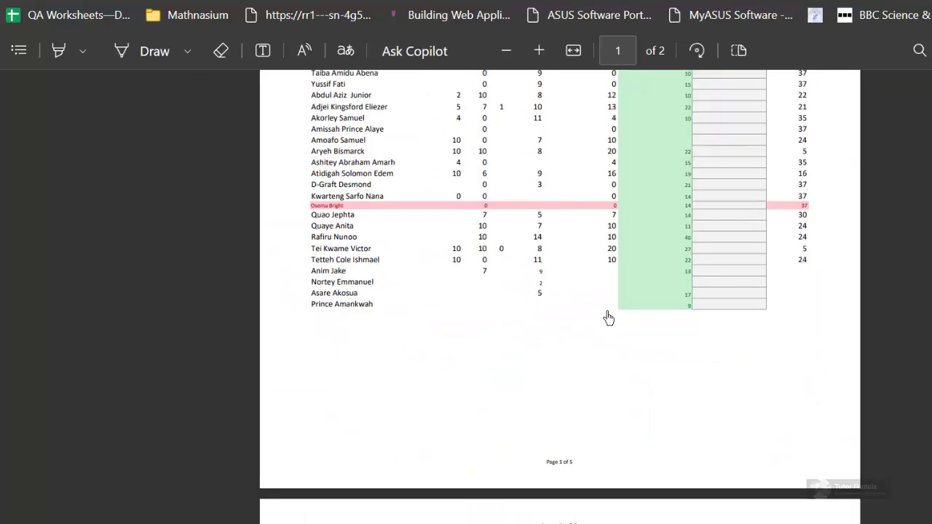
scroll(608, 318, down, 3)
scroll(608, 318, down, 5)
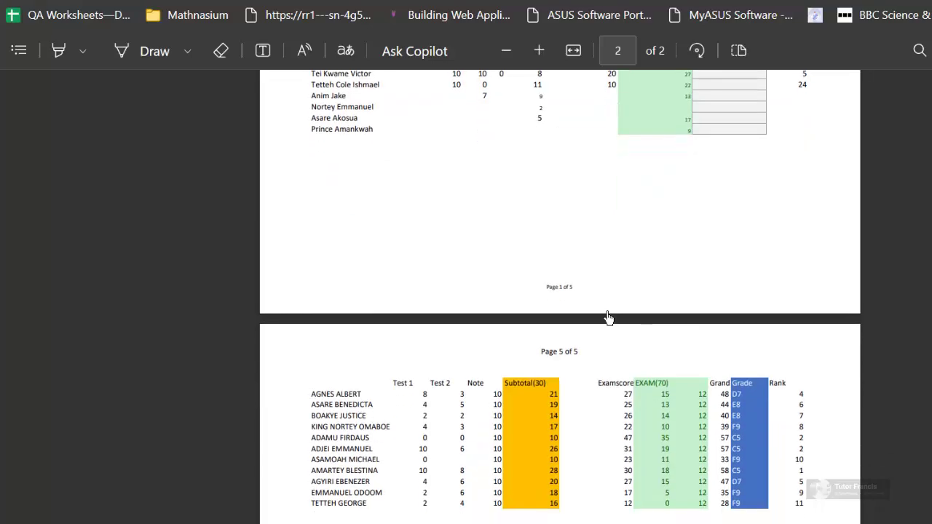
scroll(608, 318, up, 15)
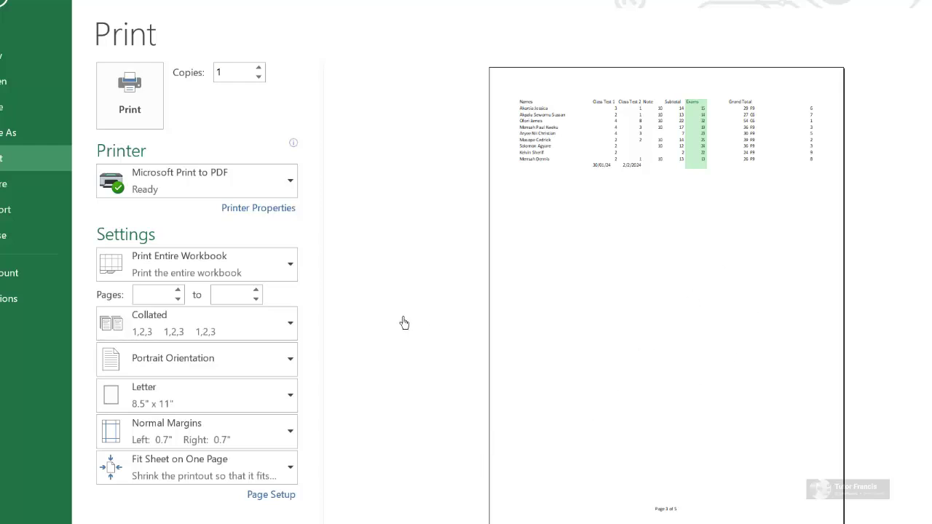
- Switch the print range to Print Active Sheets and start printing to PDF
click(290, 268)
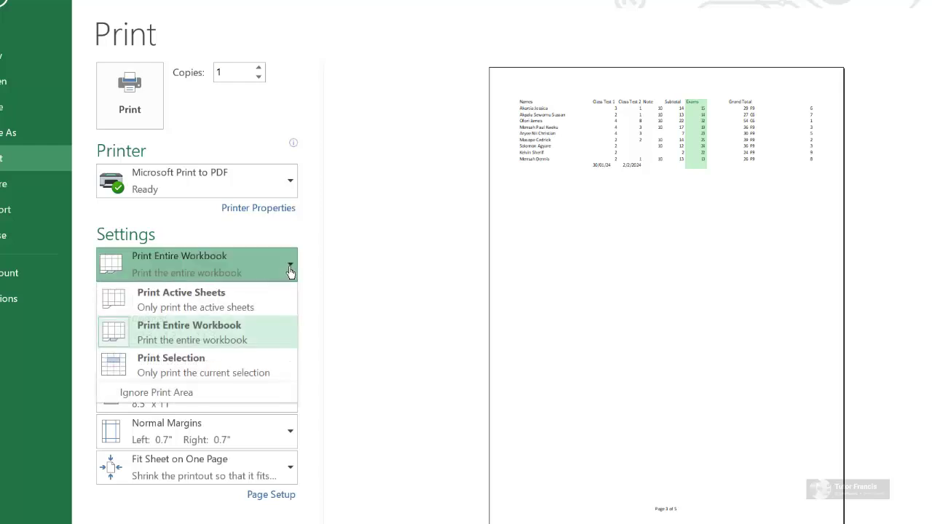
click(221, 307)
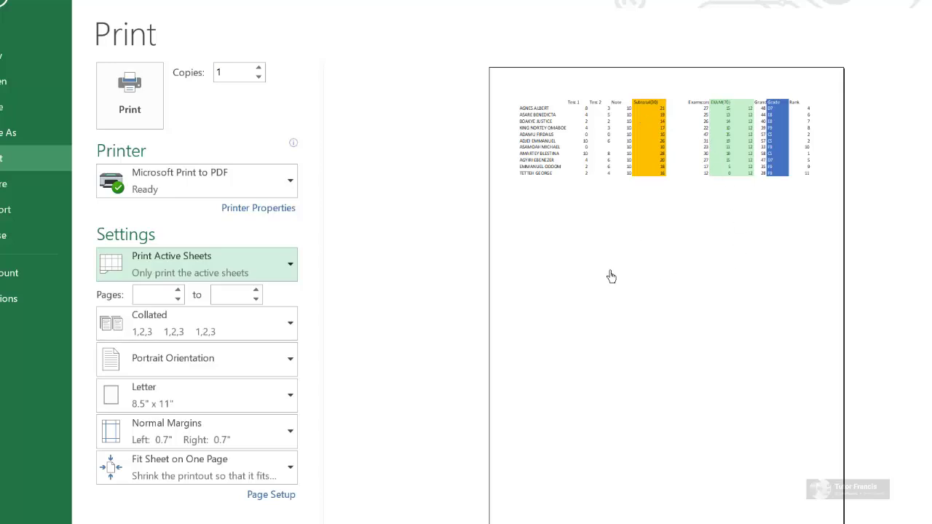
click(122, 100)
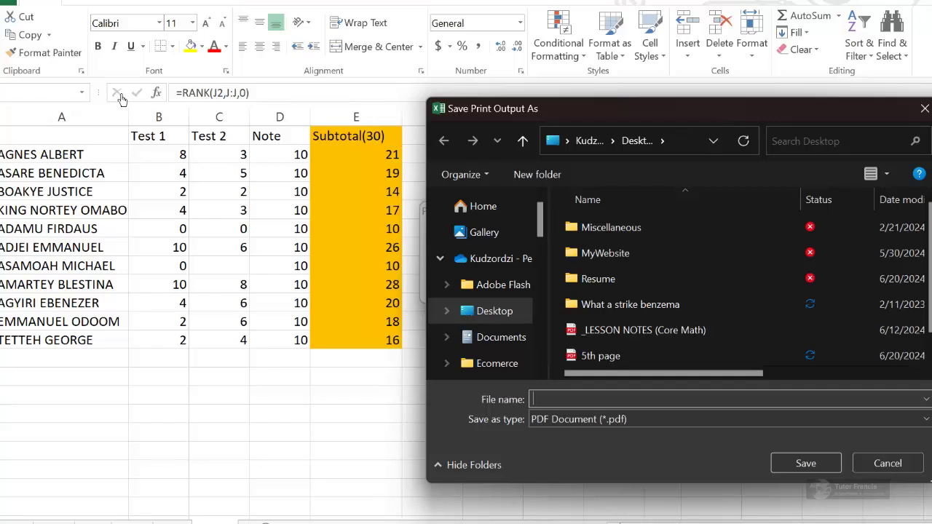
- Save the active-sheet PDF as 'active page', then open the print preview for the Name of Students sheet
text(active page)
click(798, 470)
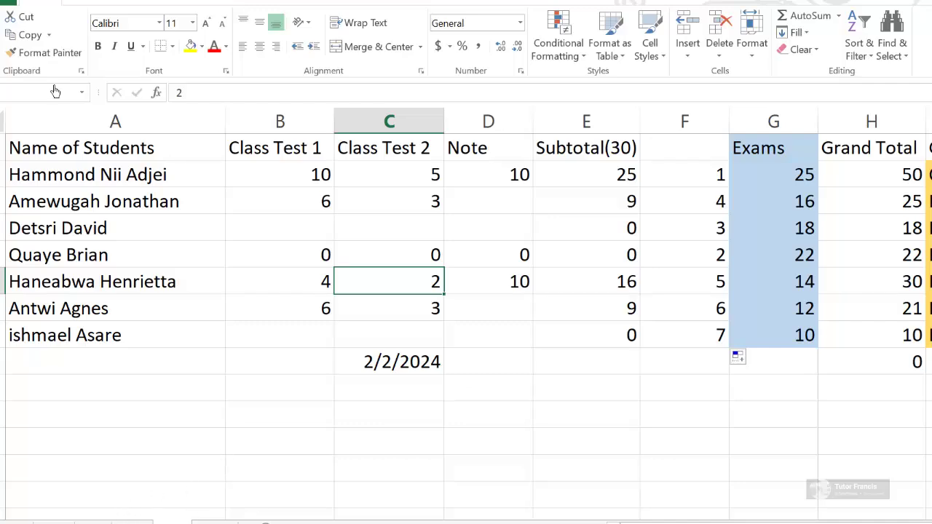
click(2, 6)
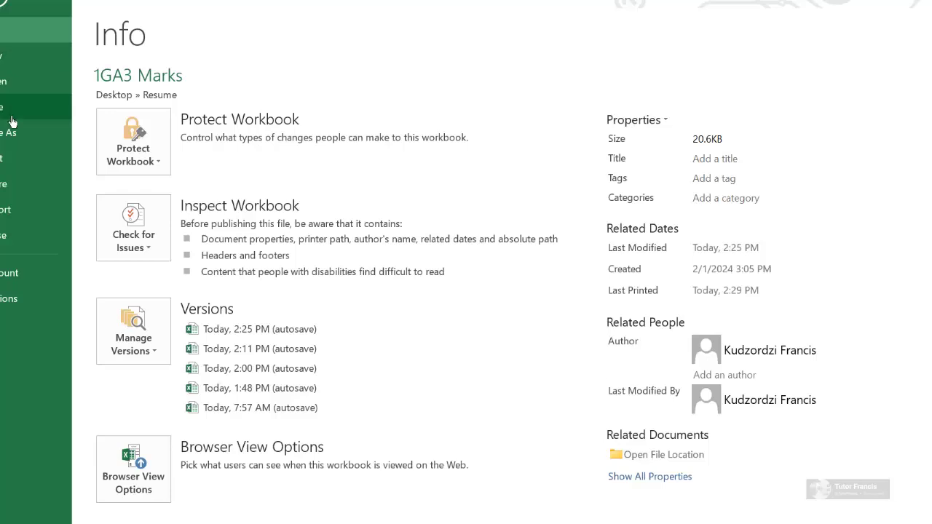
click(6, 169)
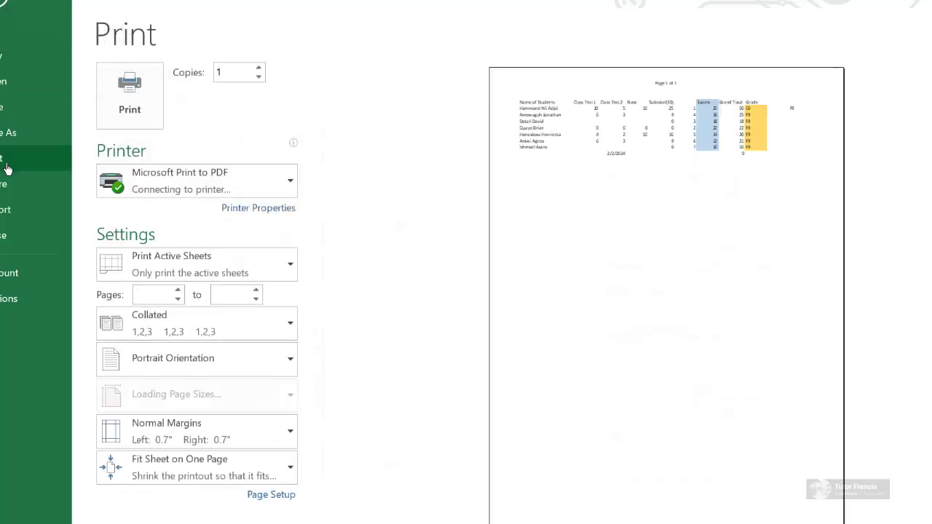